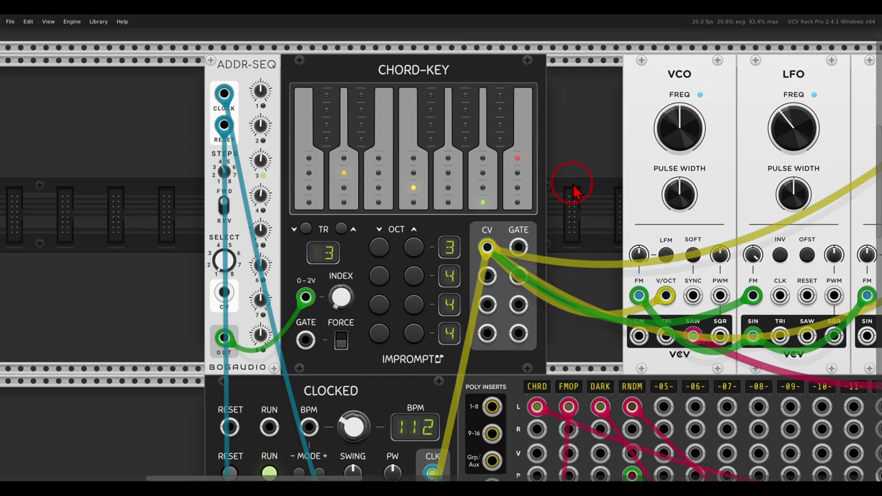
- Examine the chord voice from Chord-Key through the oscillators, VCA MIX, VCF and DELAY to the CHRD mixer channel
scroll(574, 191, "down", 5)
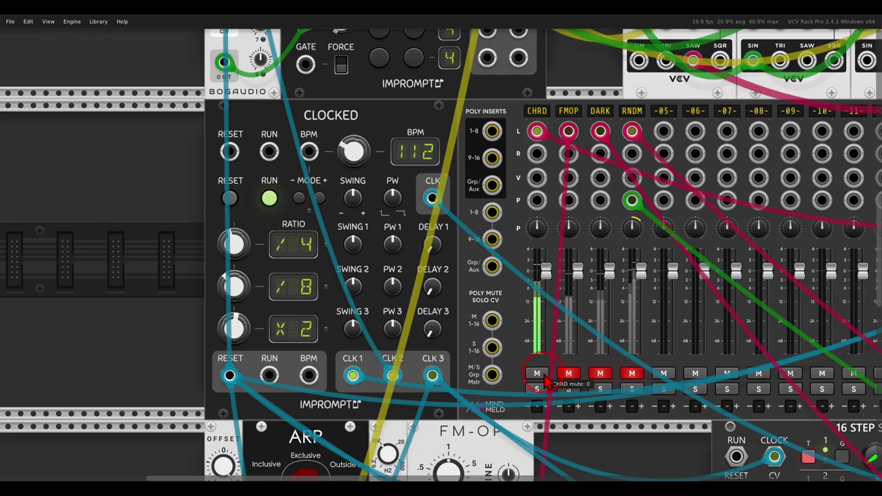
left_click_drag(647, 141, 432, 394)
scroll(490, 192, "down", 2)
left_click_drag(527, 226, 339, 230)
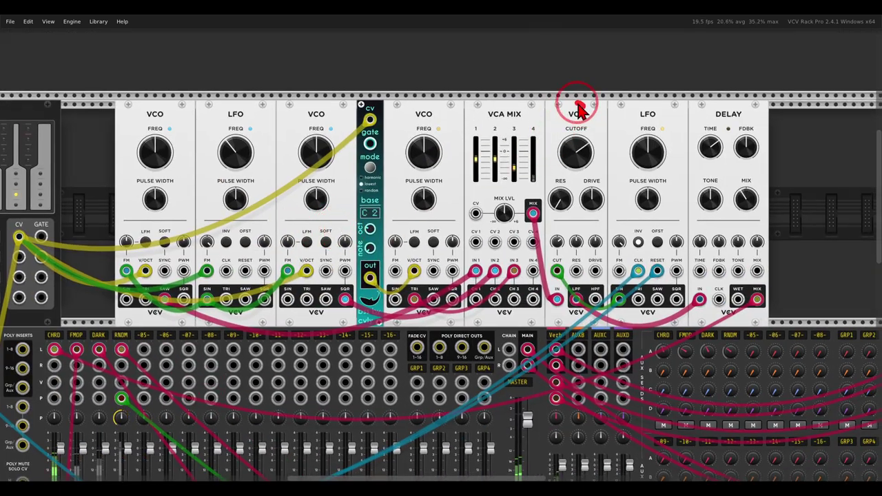
left_click_drag(581, 107, 591, 108)
left_click_drag(744, 100, 754, 114)
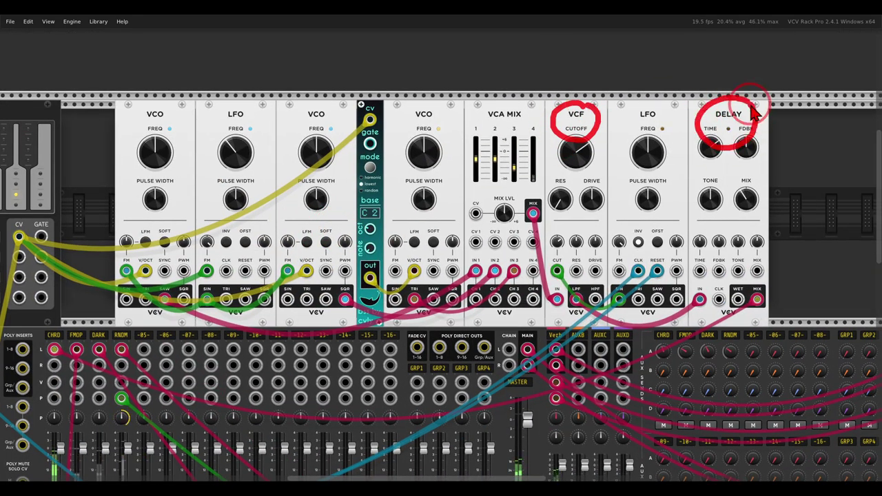
key("Escape")
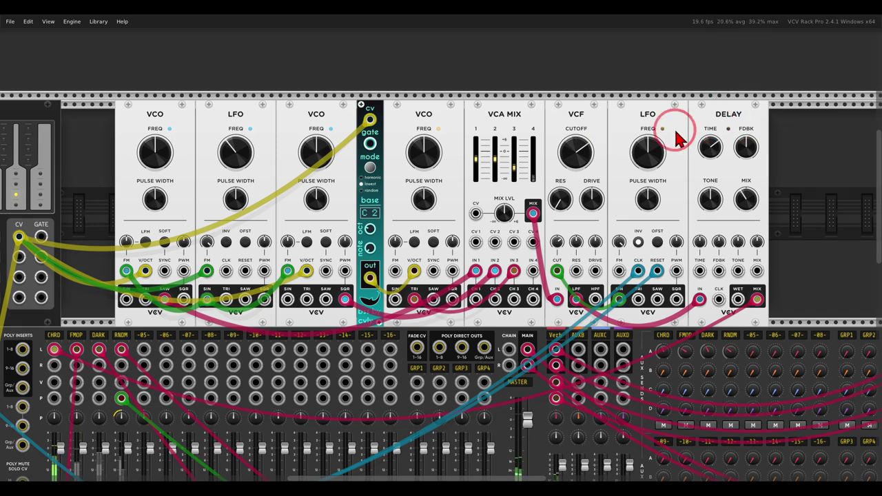
left_click_drag(257, 155, 724, 160)
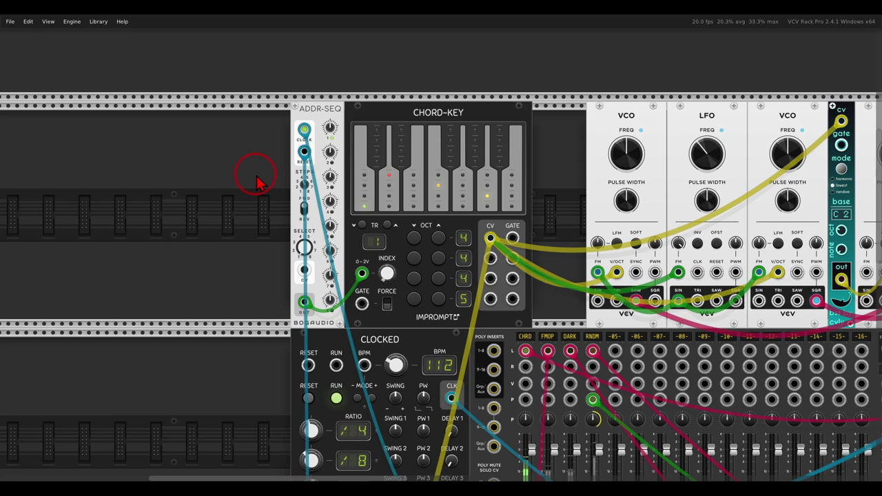
- Unmute the FMOP mixer channel to play the ARP and FM-OP voice that follows the chords
scroll(295, 272, "down", 10)
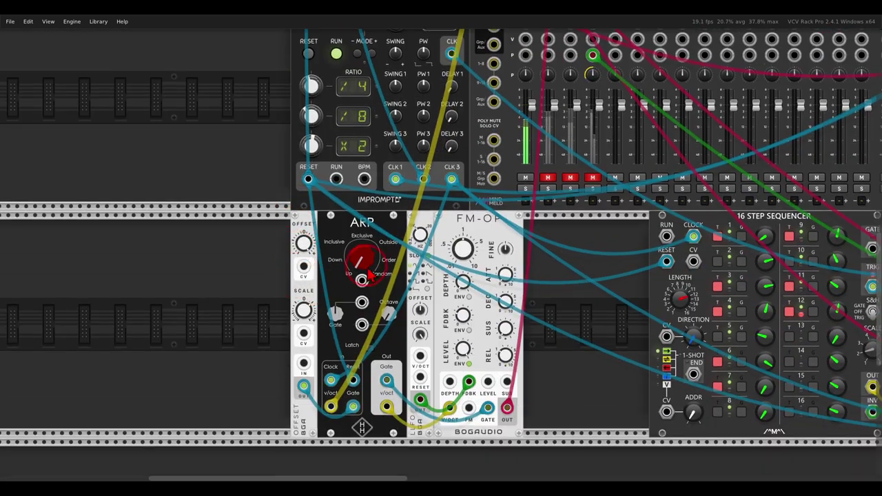
left_click(464, 246)
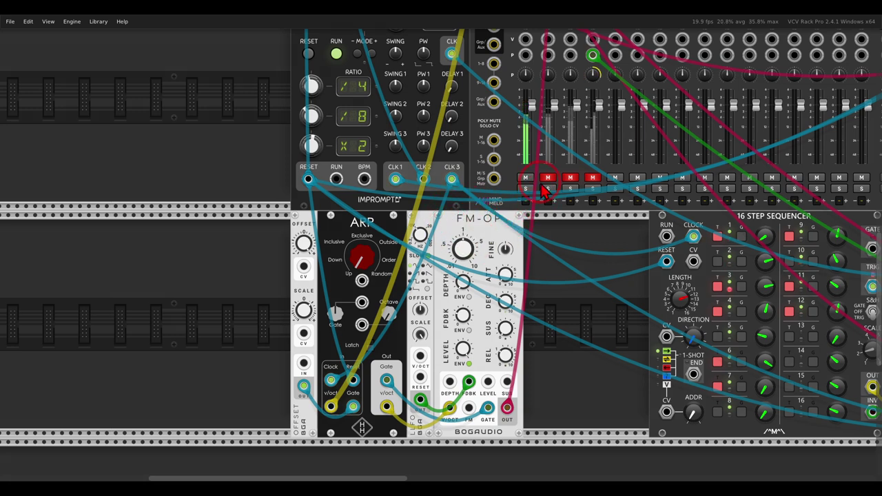
left_click(558, 304)
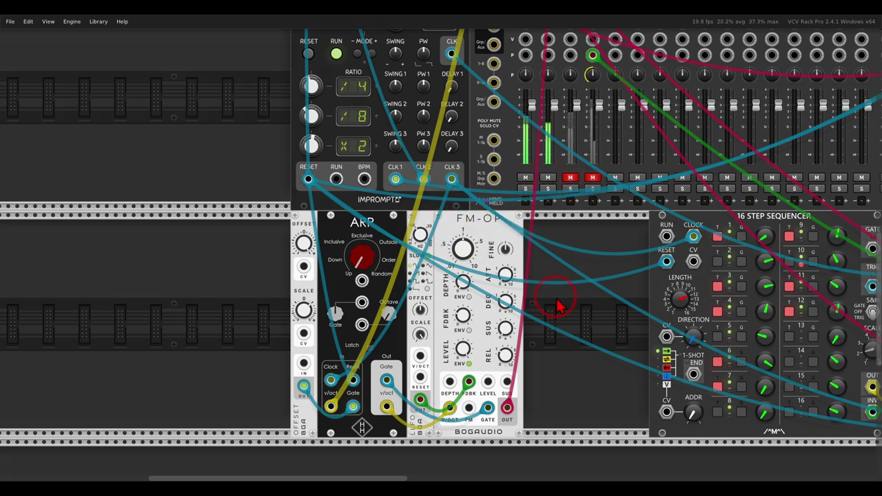
left_click(329, 404)
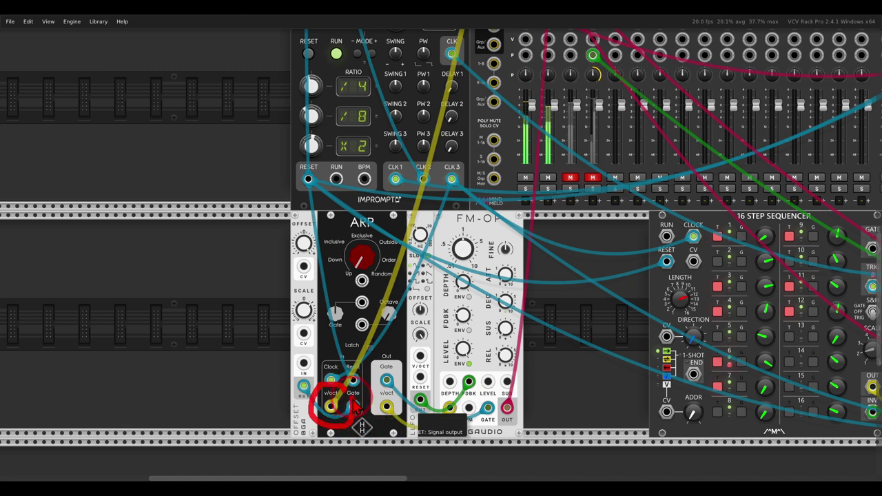
left_click(555, 304)
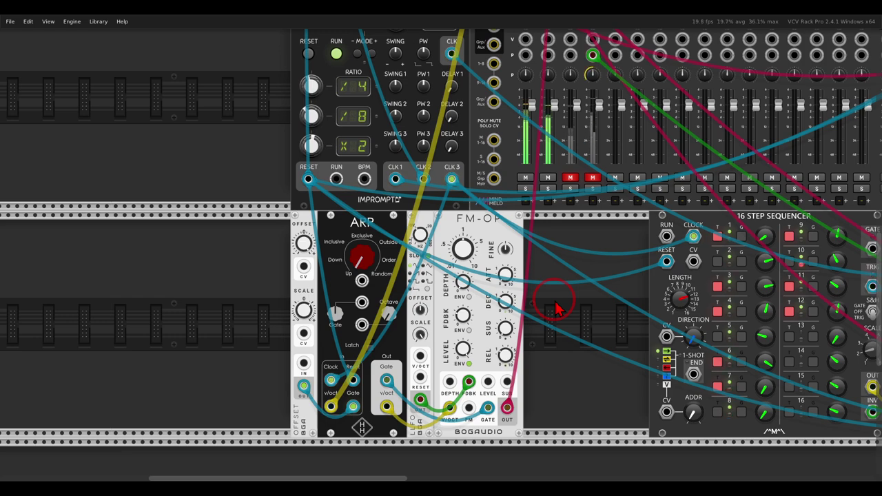
- Unmute the DARK mixer channel to play the voice built from 16 Step Sequencer, QNT and Dark Energy
left_click_drag(557, 309, 267, 271)
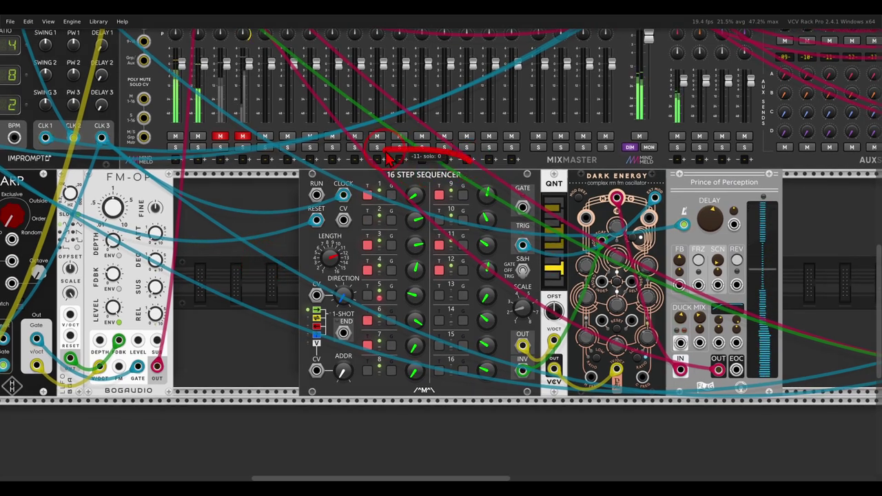
mouse_move(388, 159)
left_mouse_down()
mouse_move(419, 213)
mouse_move(469, 165)
left_mouse_up()
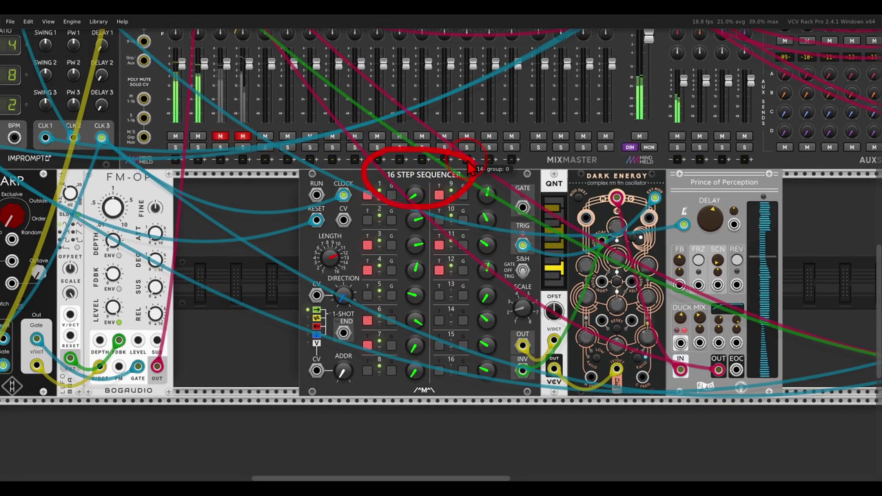
left_click_drag(659, 180, 648, 166)
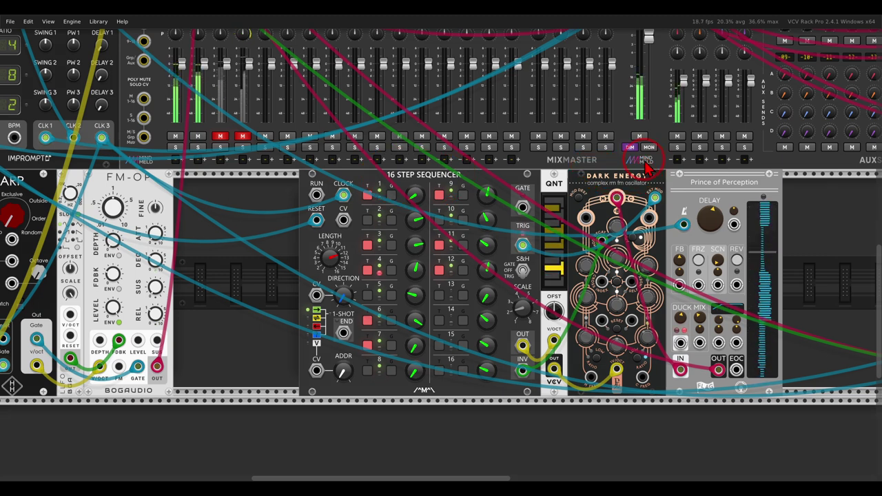
mouse_move(568, 181)
left_mouse_down()
mouse_move(536, 182)
mouse_move(550, 200)
mouse_move(572, 177)
left_mouse_up()
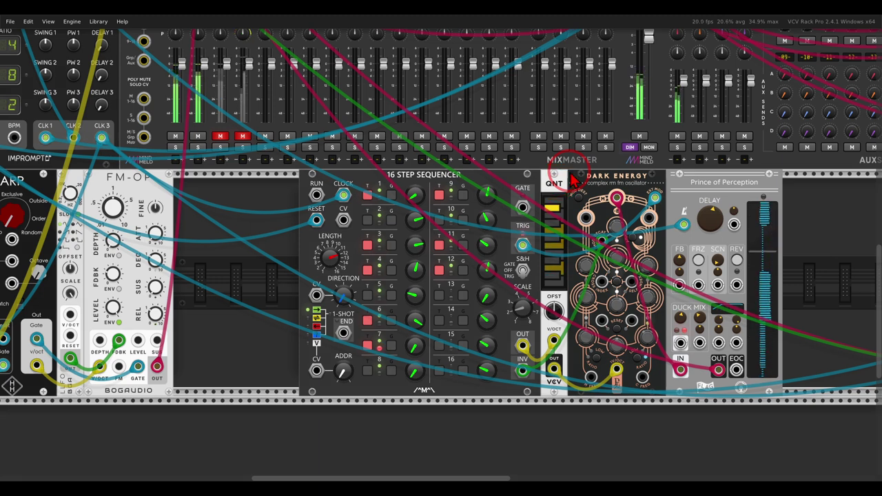
left_click(221, 135)
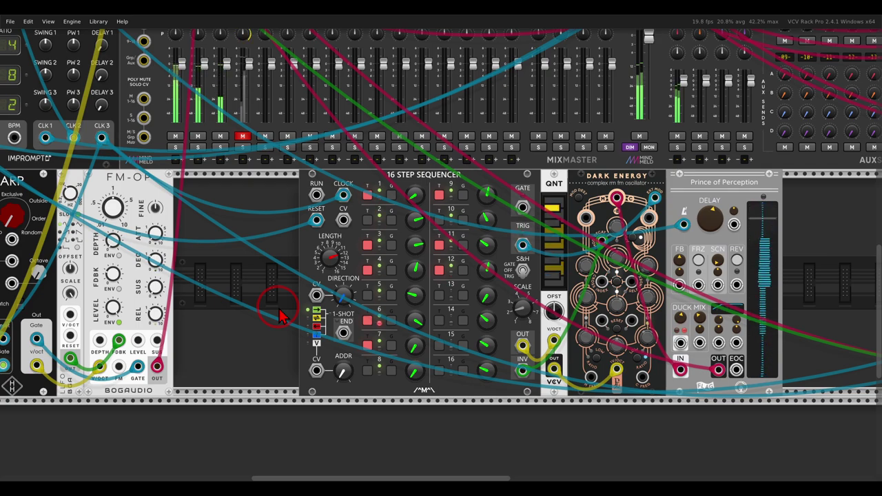
- Add the 6HP CHD-X expander on the right side of the Chord-Key module
scroll(299, 272, "up", 3)
scroll(289, 241, "up", 3)
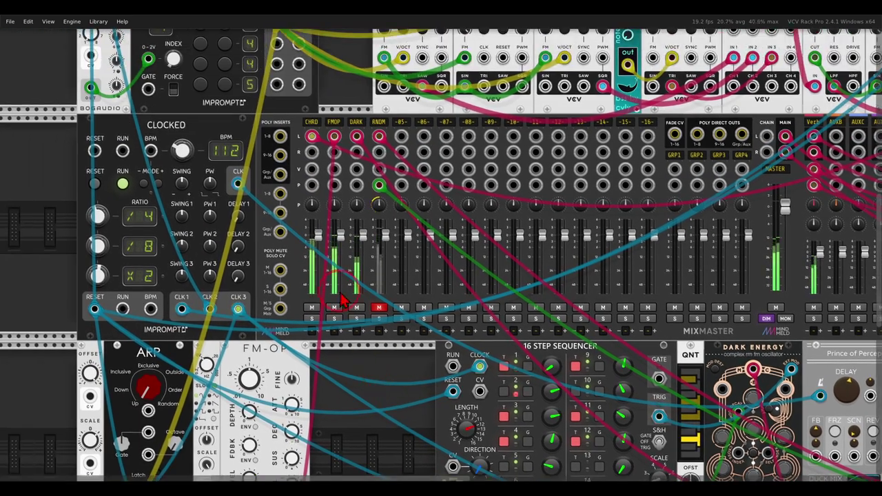
scroll(279, 220, "up", 2)
scroll(279, 219, "down", 2)
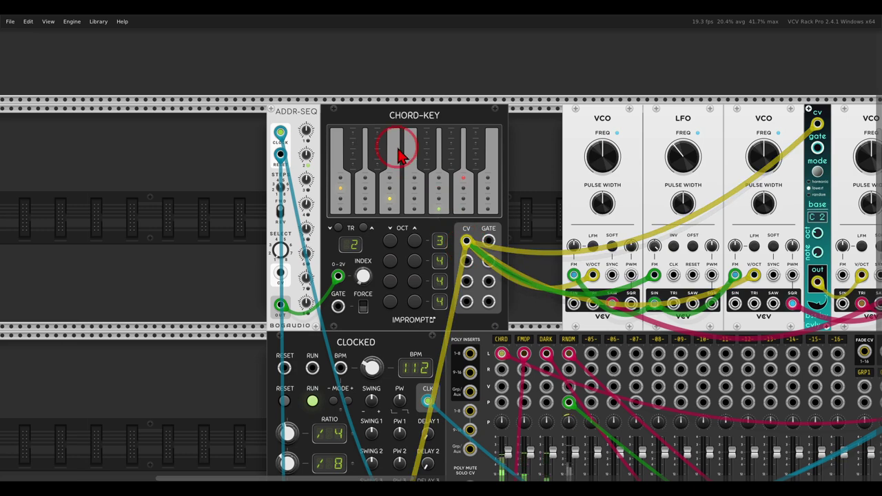
scroll(404, 153, "up", 4)
right_click(442, 121)
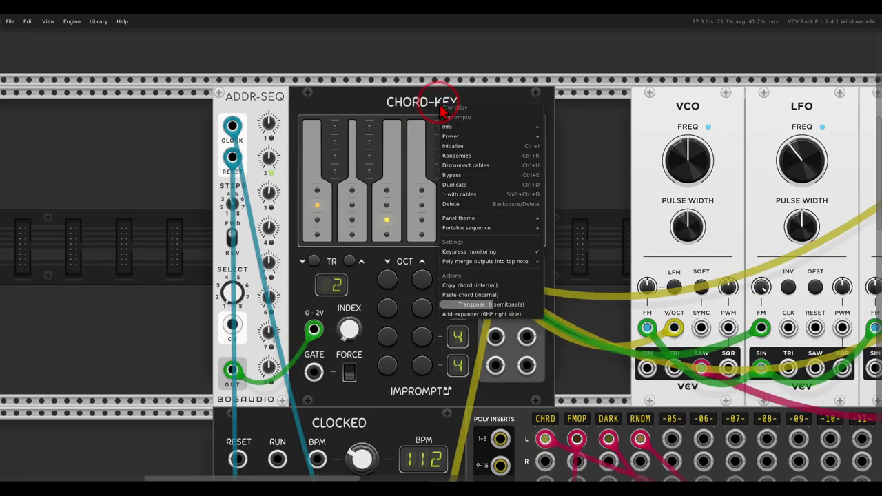
left_click(482, 314)
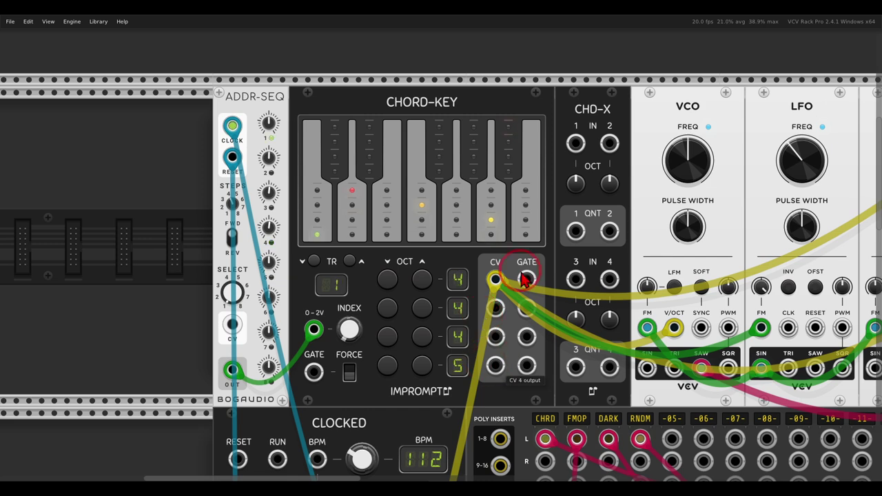
mouse_move(534, 178)
left_mouse_down()
mouse_move(476, 161)
mouse_move(328, 174)
mouse_move(340, 262)
mouse_move(487, 274)
mouse_move(520, 191)
left_mouse_up()
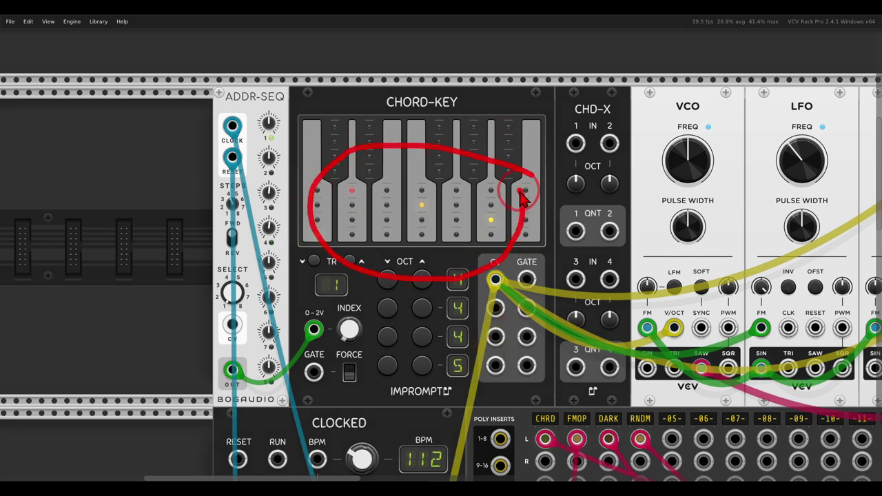
key("Escape")
- Route the 16 Step Sequencer output through CHD-X channel 1 into Dark Energy's V/Oct input and delete the QNT module
scroll(524, 251, "down", 3)
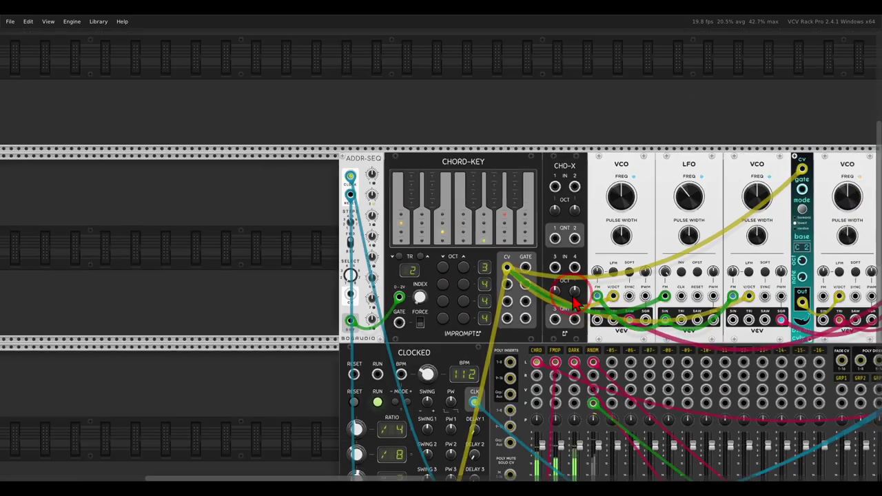
left_click_drag(610, 331, 347, 156)
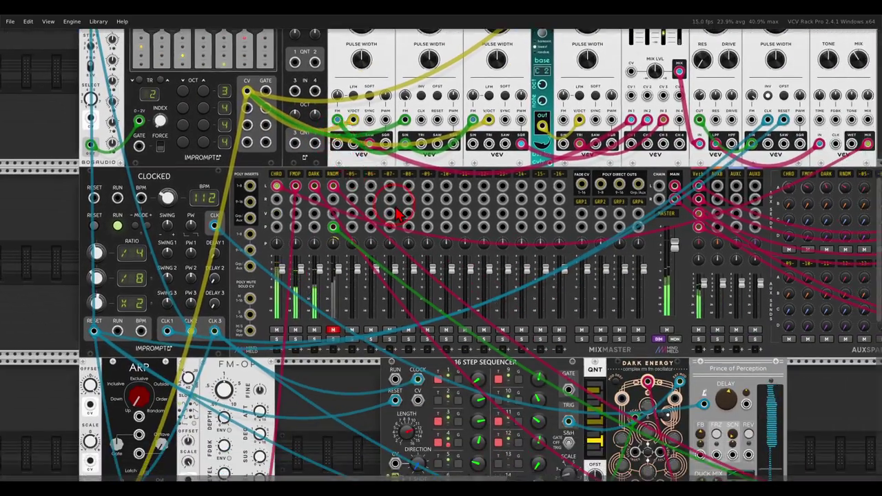
scroll(473, 210, "down", 1)
left_click_drag(474, 210, 524, 136)
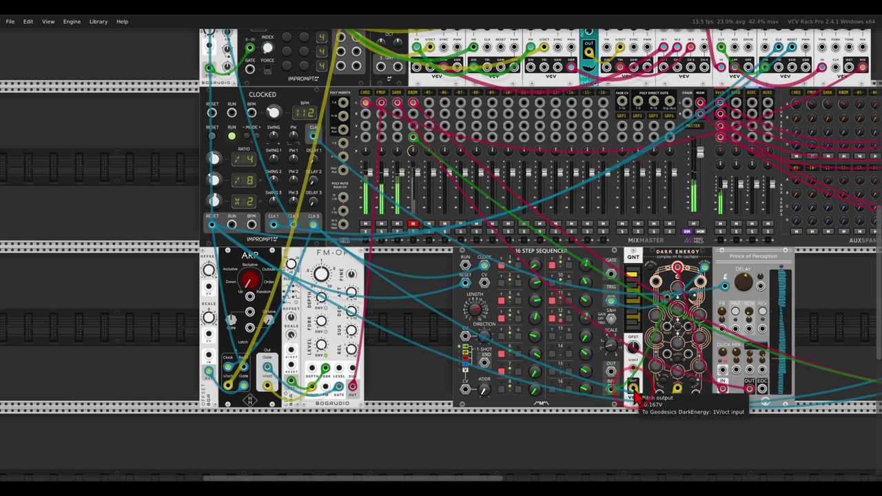
left_click_drag(612, 373, 678, 425)
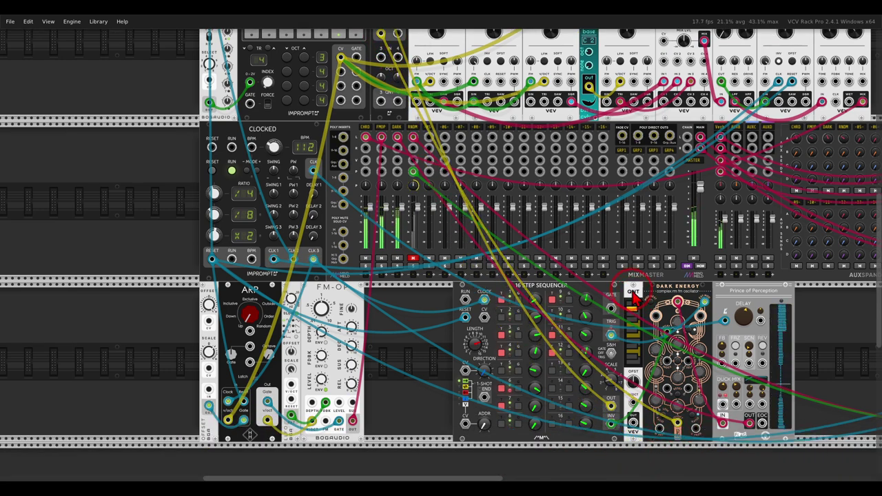
key("Delete")
left_click_drag(398, 305, 414, 310)
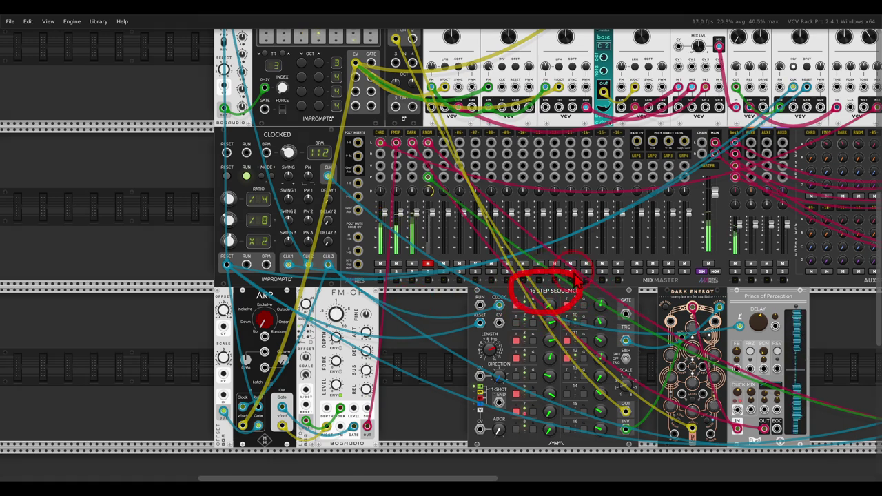
mouse_move(525, 274)
left_mouse_down()
mouse_move(365, 119)
mouse_move(357, 93)
mouse_move(371, 111)
left_mouse_up()
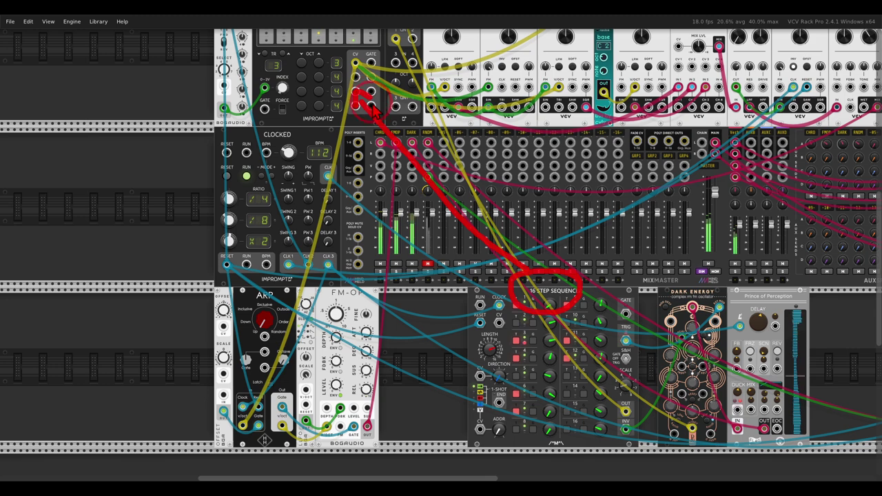
key("e")
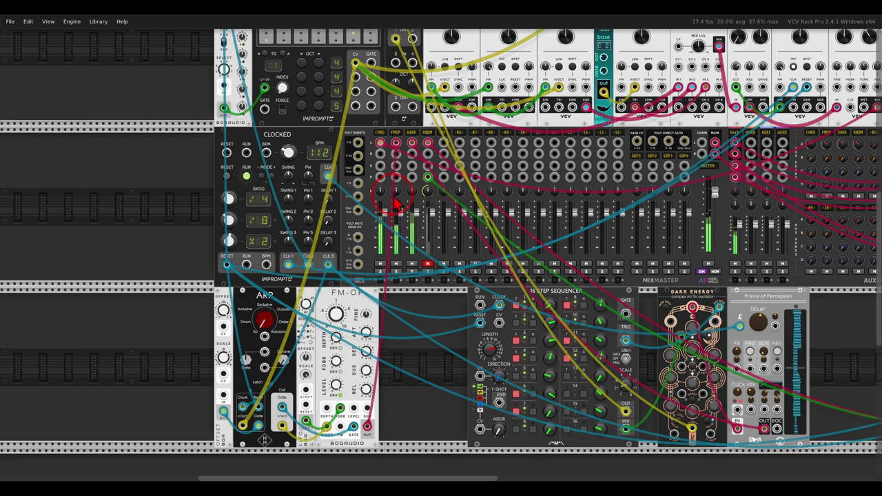
- Unmute the RNDM mixer channel and route the Super S&H output through CHD-X channel 2 into its VCO's V/Oct input
left_click_drag(664, 318, 269, 268)
left_click_drag(437, 324, 350, 290)
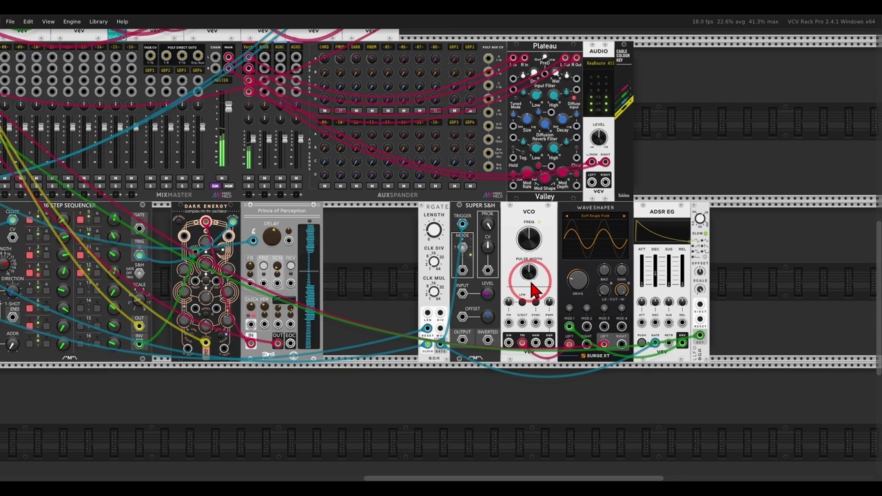
scroll(531, 284, "up", 2)
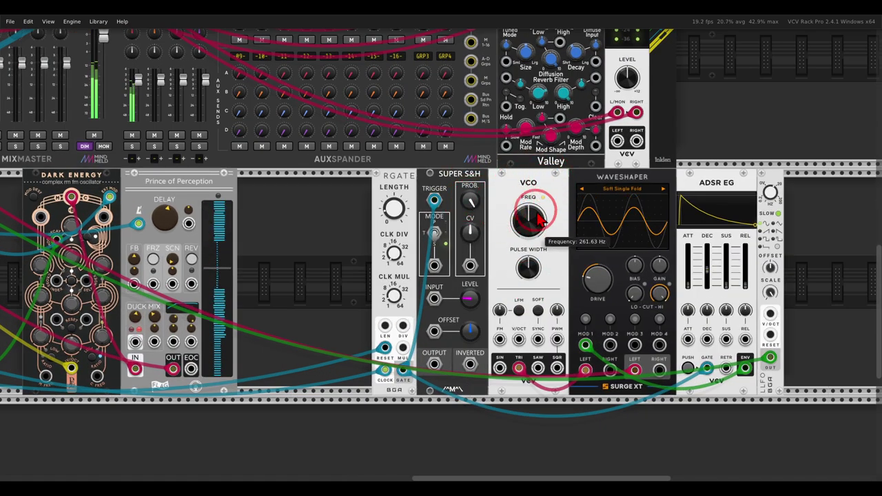
scroll(541, 212, "down", 5)
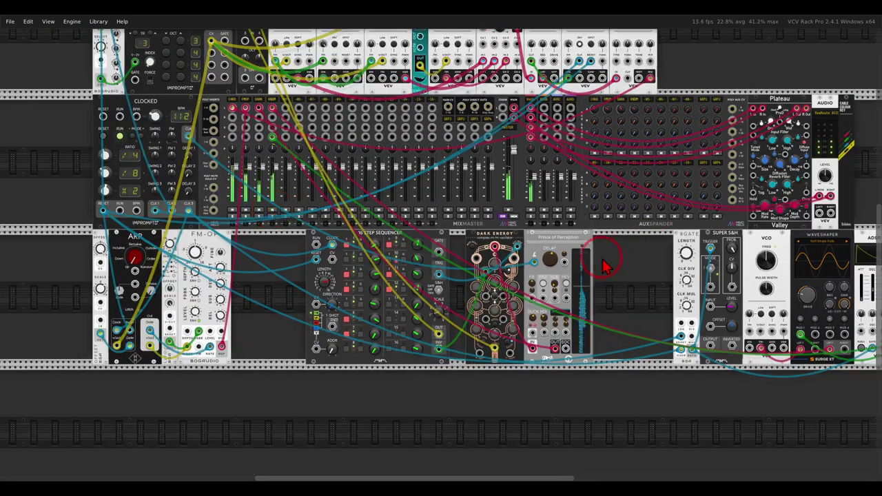
left_click_drag(607, 268, 656, 305)
left_click_drag(750, 380, 799, 421)
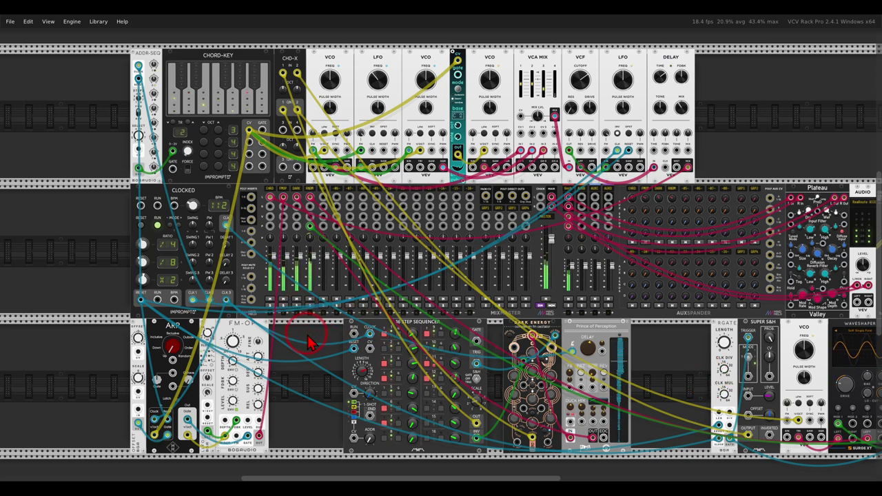
- Examine the CHD-X octave knobs and the add-expander option of the Chord-Key module
left_click_drag(220, 104, 350, 168)
scroll(350, 168, "up", 4)
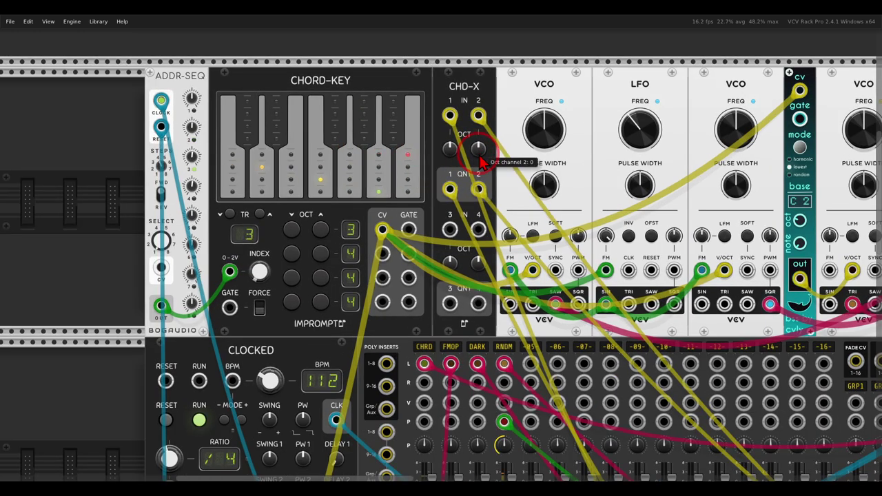
mouse_move(479, 159)
left_mouse_down()
mouse_move(468, 128)
mouse_move(483, 170)
left_mouse_up()
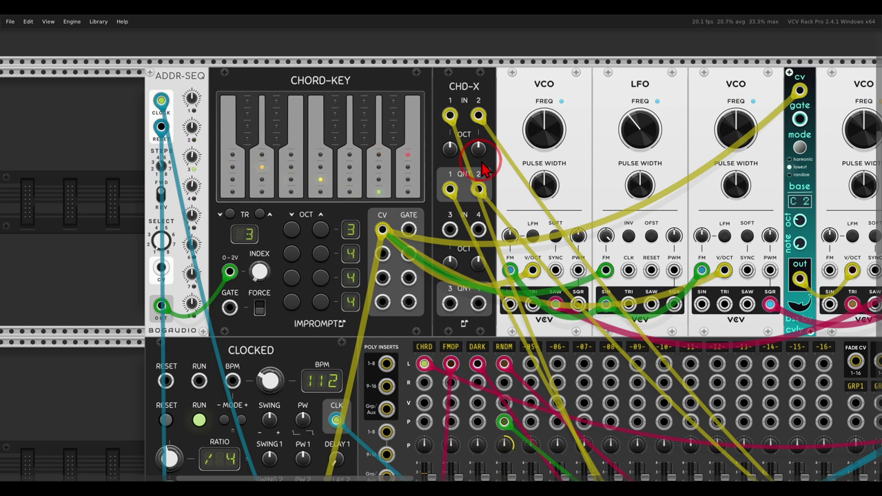
right_click(372, 78)
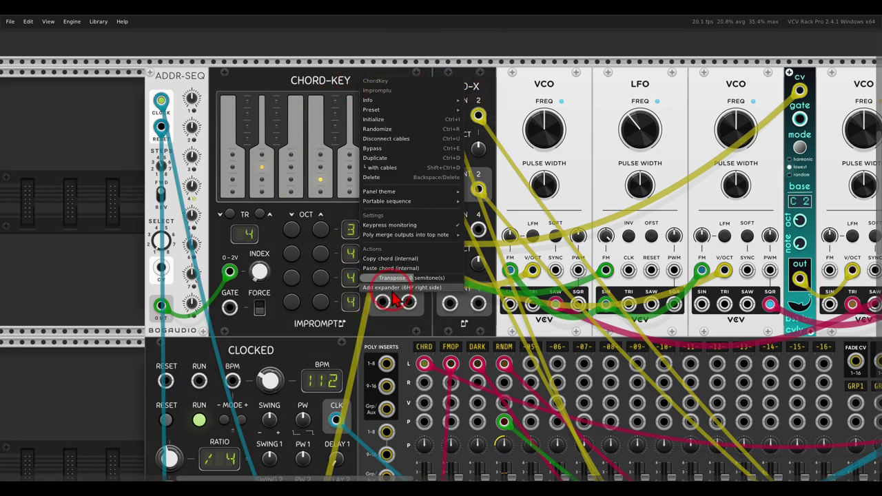
left_click(320, 83)
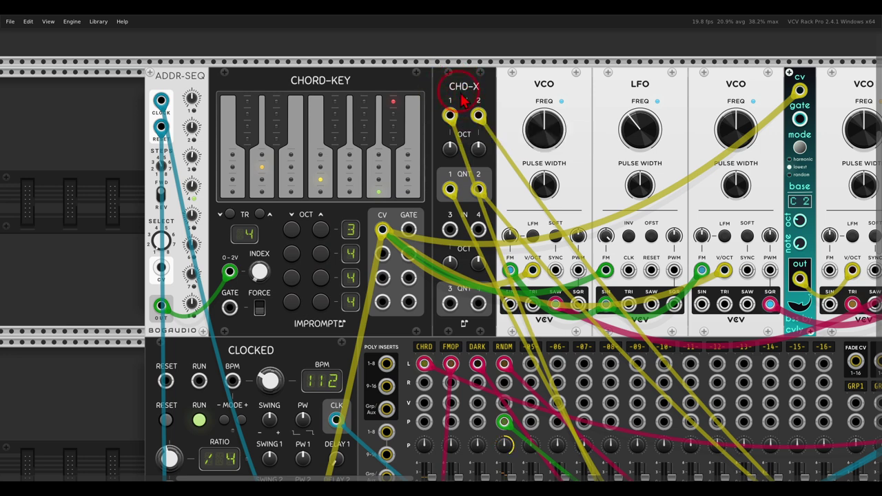